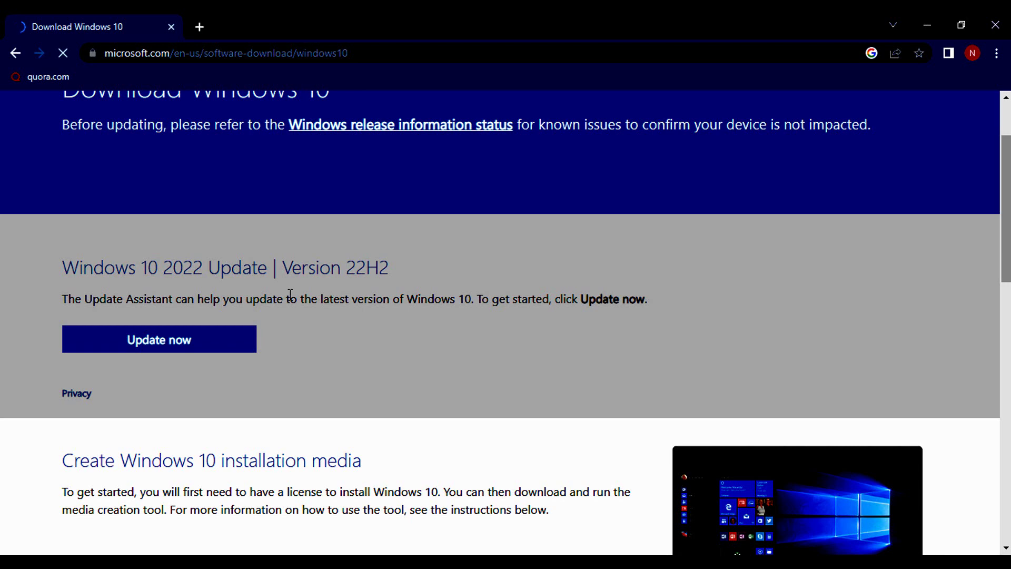
Step: Review the Create Windows 10 installation media section on Microsoft's Download Windows 10 page, including its licence requirement and instructions
{"action": "scroll", "coordinate": [290, 295], "scroll_direction": "down", "scroll_amount": 3}
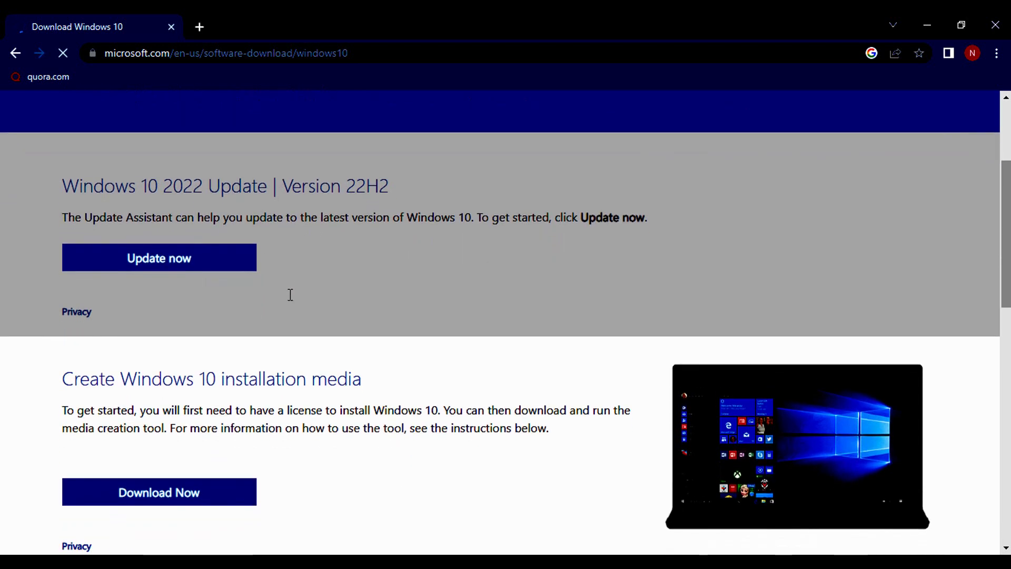
{"action": "scroll", "coordinate": [290, 294], "scroll_direction": "down", "scroll_amount": 1}
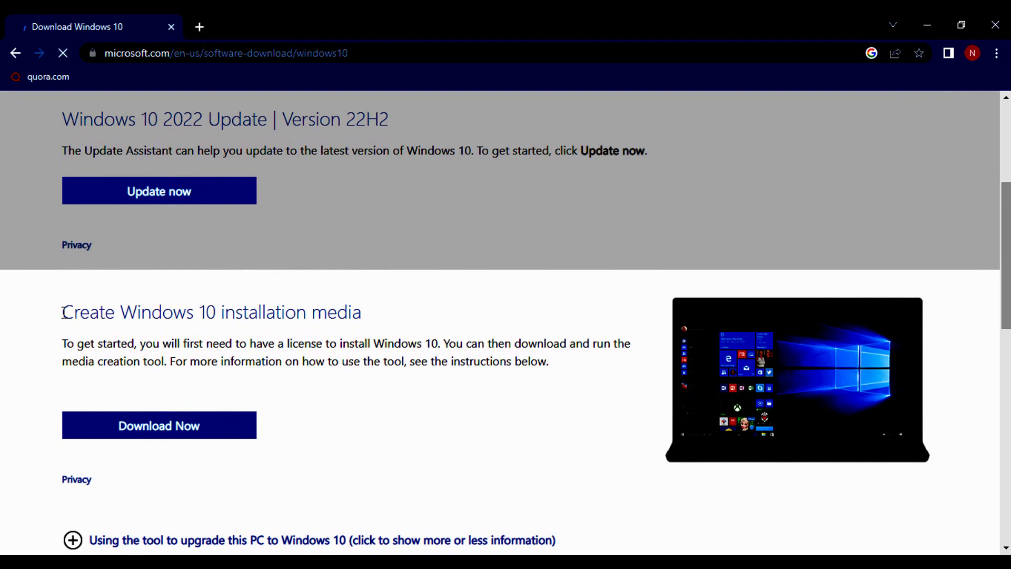
{"action": "left_click_drag", "start_coordinate": [62, 315], "coordinate": [327, 313]}
{"action": "left_click", "coordinate": [327, 313]}
{"action": "triple_click", "coordinate": [337, 311]}
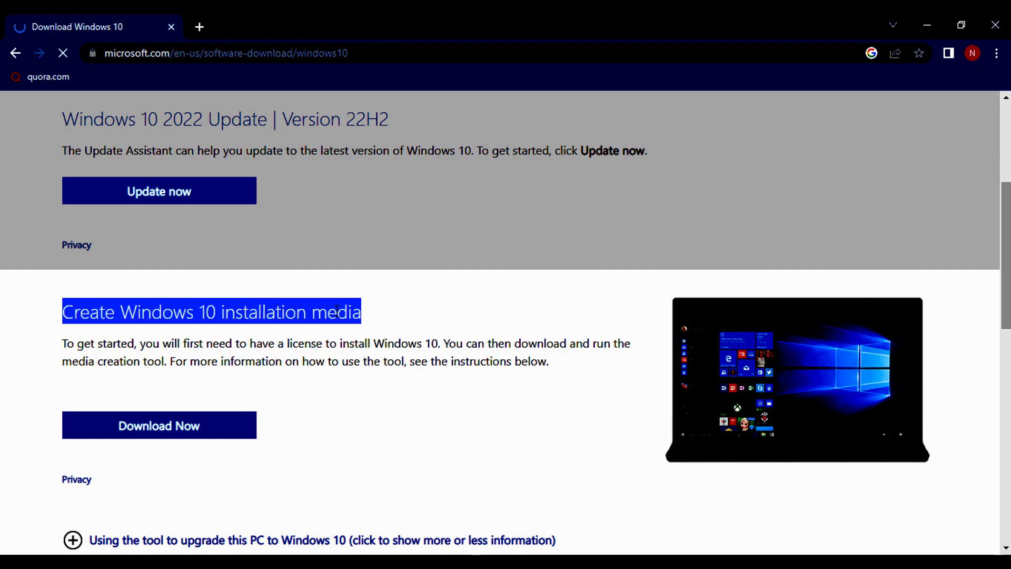
{"action": "left_click", "coordinate": [337, 311]}
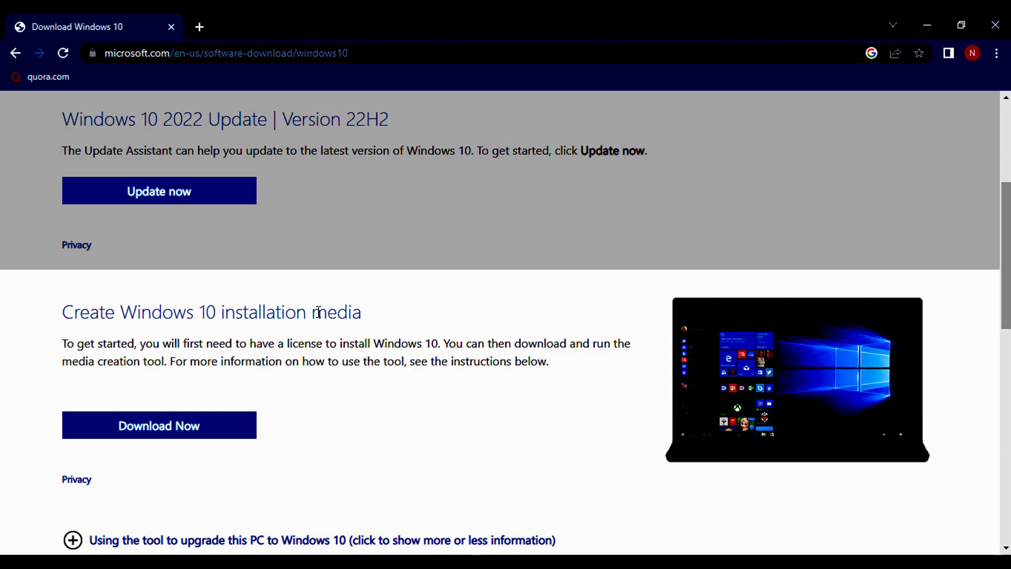
{"action": "scroll", "coordinate": [318, 311], "scroll_direction": "down", "scroll_amount": 1}
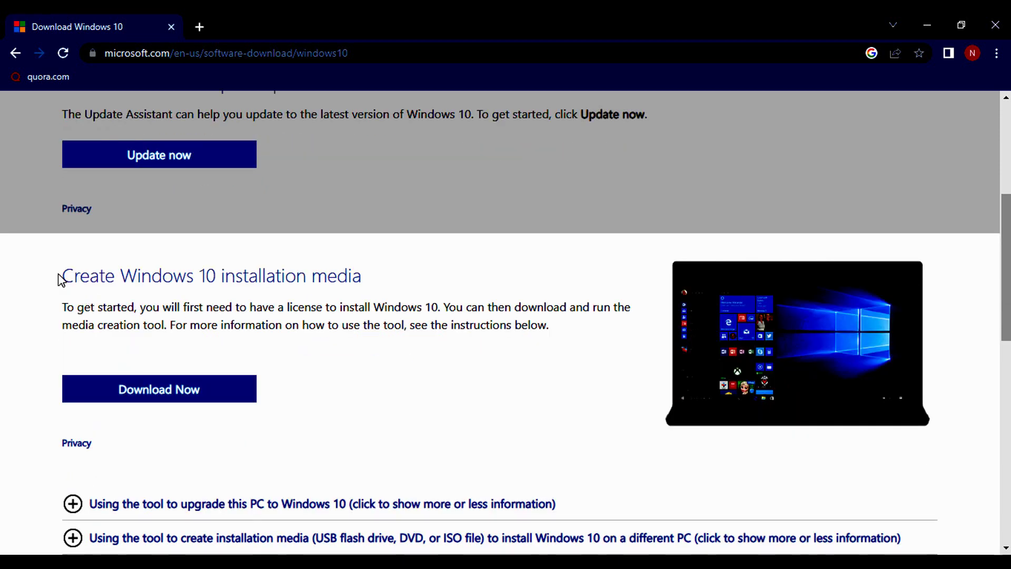
{"action": "left_click_drag", "start_coordinate": [59, 278], "coordinate": [227, 283]}
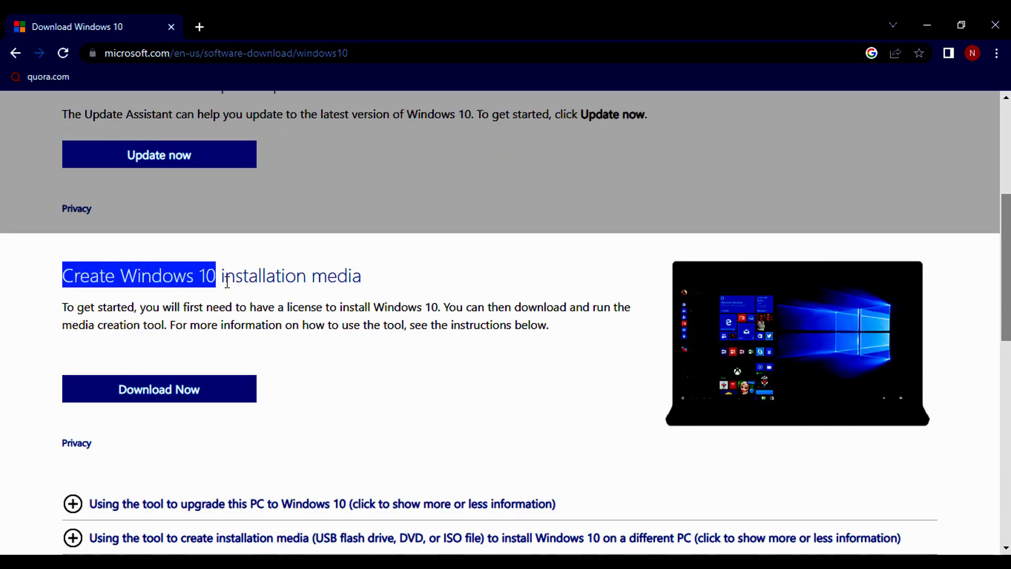
{"action": "left_click", "coordinate": [302, 275]}
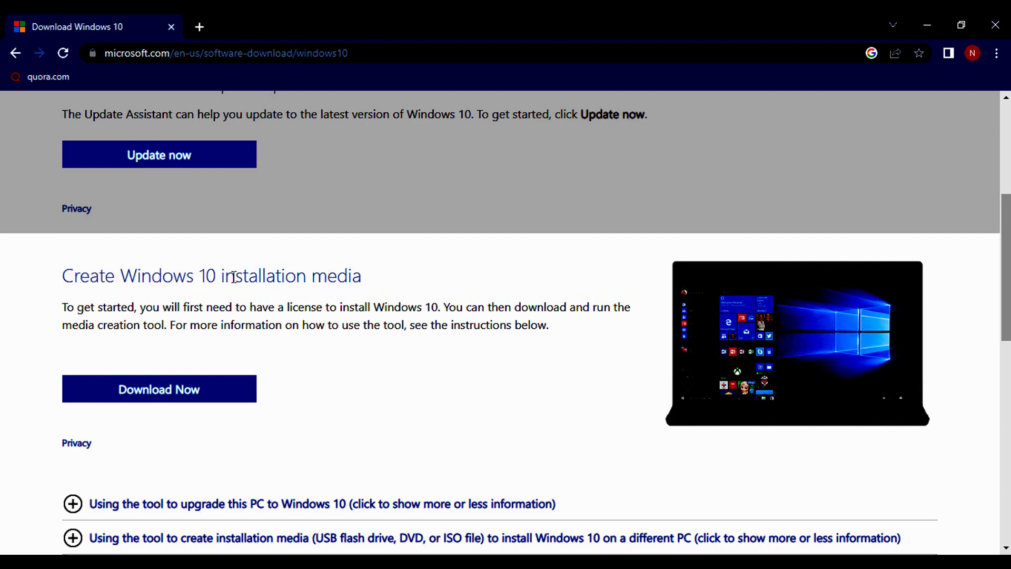
{"action": "left_click_drag", "start_coordinate": [200, 277], "coordinate": [341, 281]}
{"action": "left_click", "coordinate": [343, 284]}
{"action": "left_click_drag", "start_coordinate": [62, 311], "coordinate": [331, 325]}
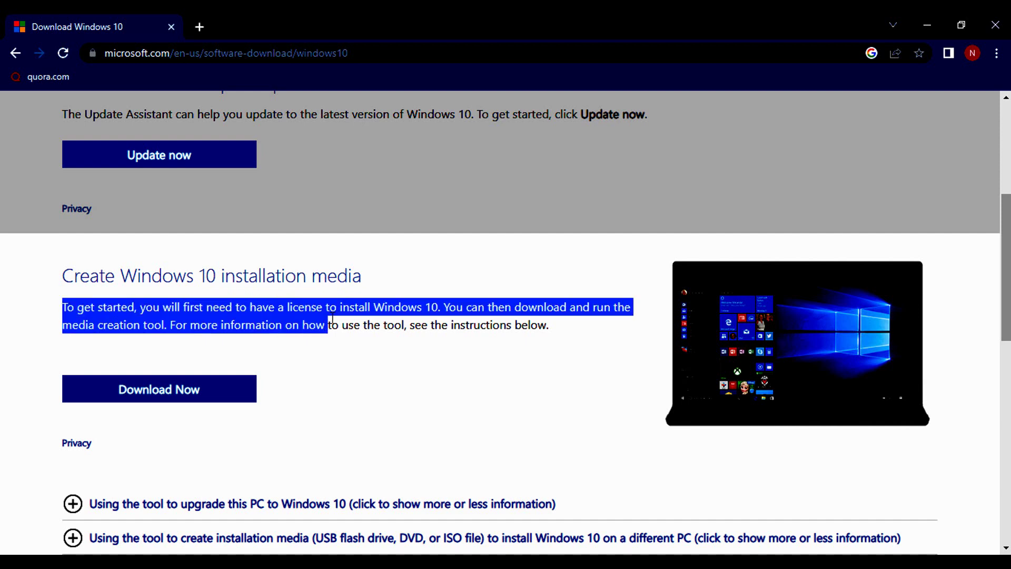
{"action": "left_click", "coordinate": [301, 302]}
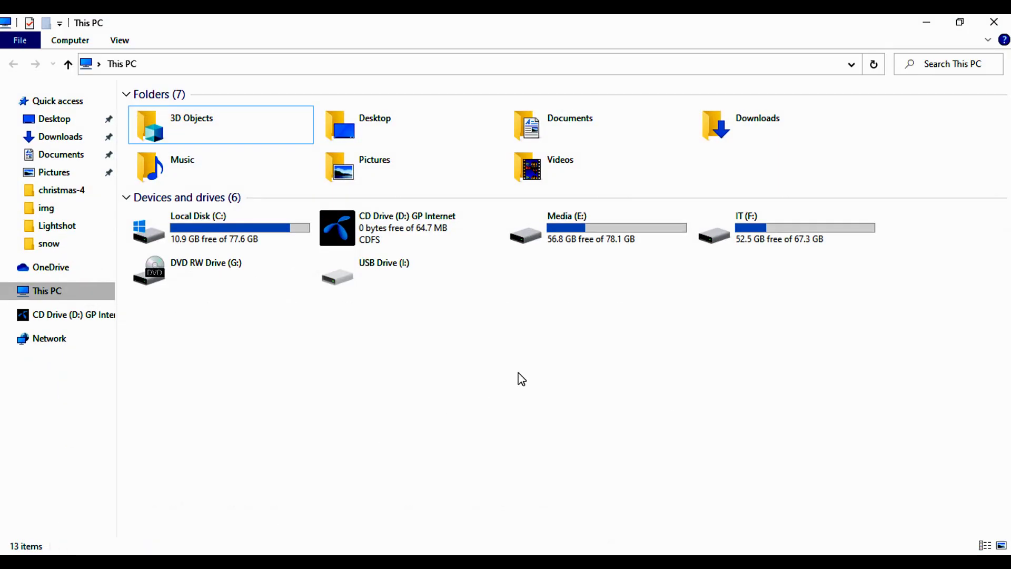
Step: In File Explorer, eject DVD RW Drive (G:) so a disc can be inserted
{"action": "left_click", "coordinate": [214, 275]}
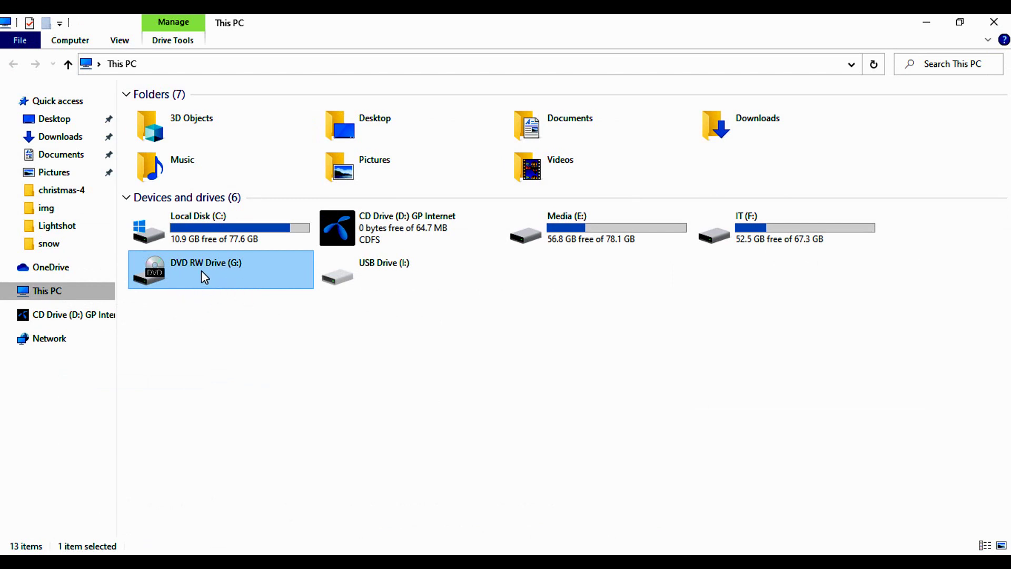
{"action": "right_click", "coordinate": [201, 271]}
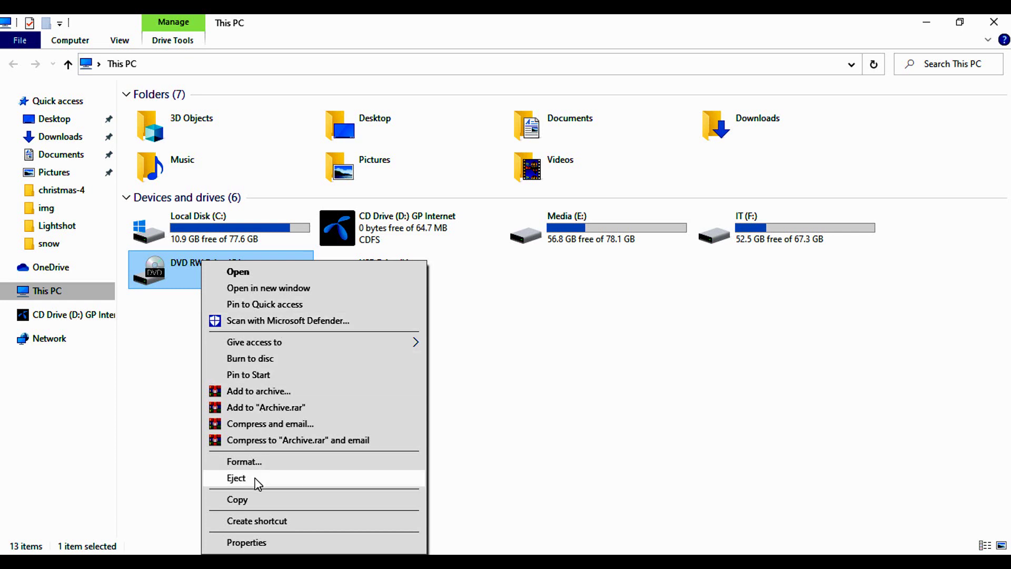
{"action": "left_click", "coordinate": [236, 478]}
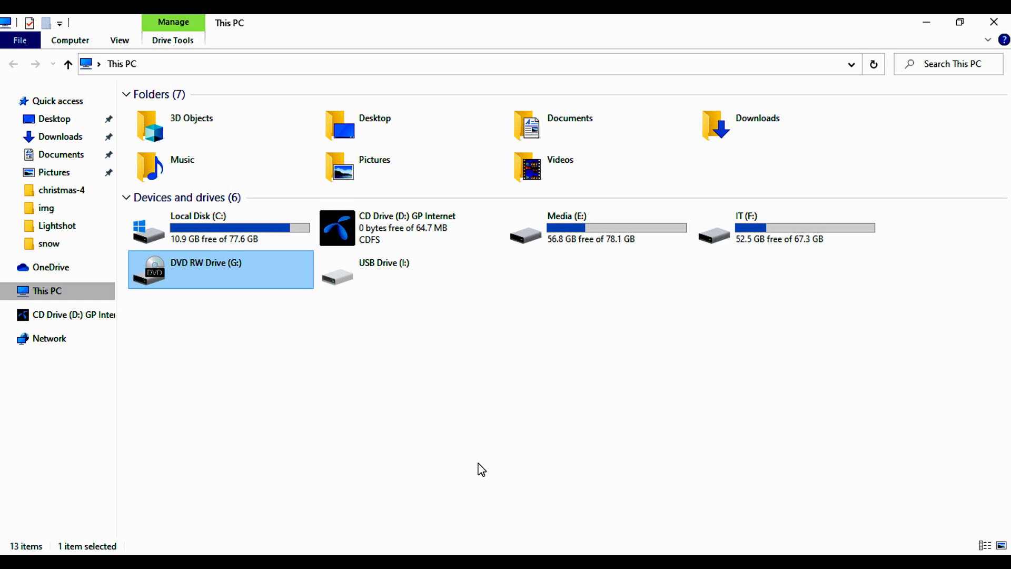
Step: Format the disc in DVD RW Drive (G:) with the default settings and close the format dialog
{"action": "left_click", "coordinate": [221, 266]}
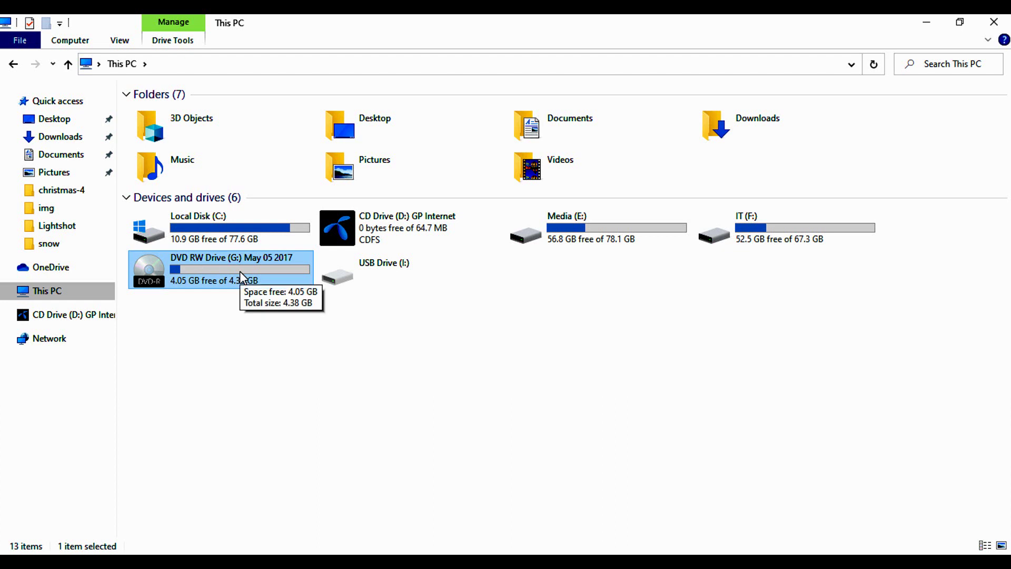
{"action": "right_click", "coordinate": [239, 271]}
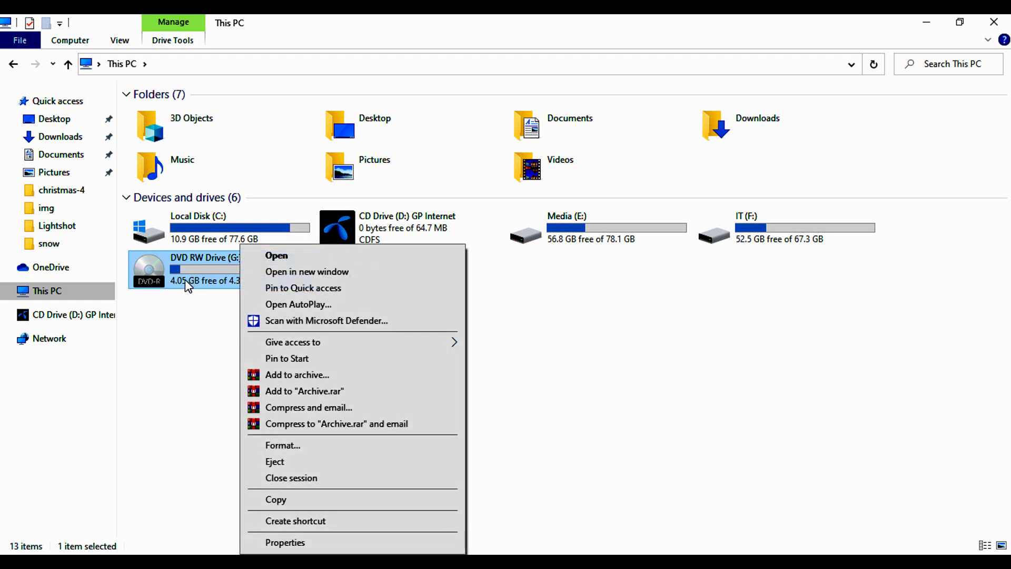
{"action": "left_click", "coordinate": [283, 446]}
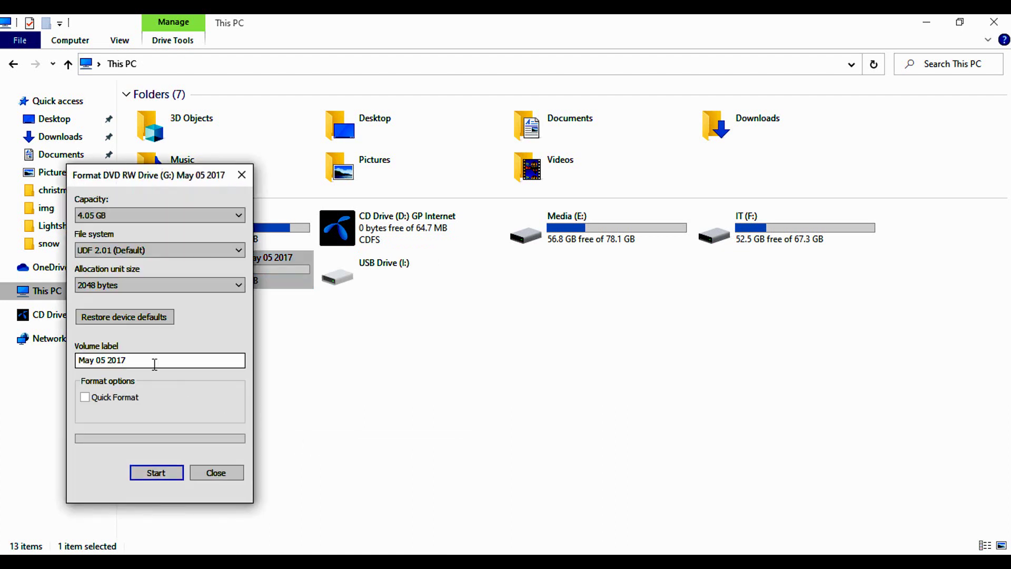
{"action": "left_click", "coordinate": [156, 473]}
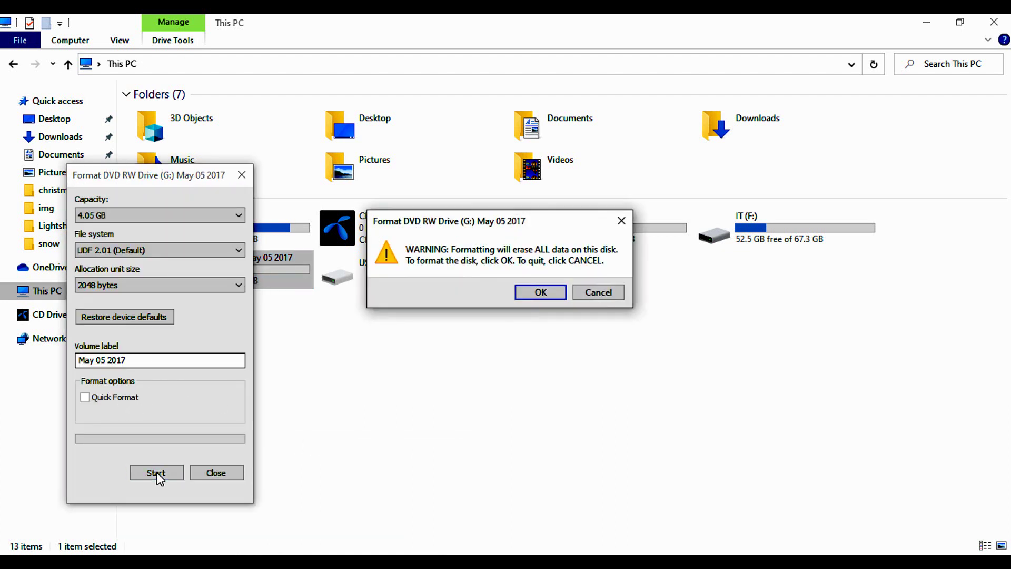
{"action": "left_click", "coordinate": [541, 293]}
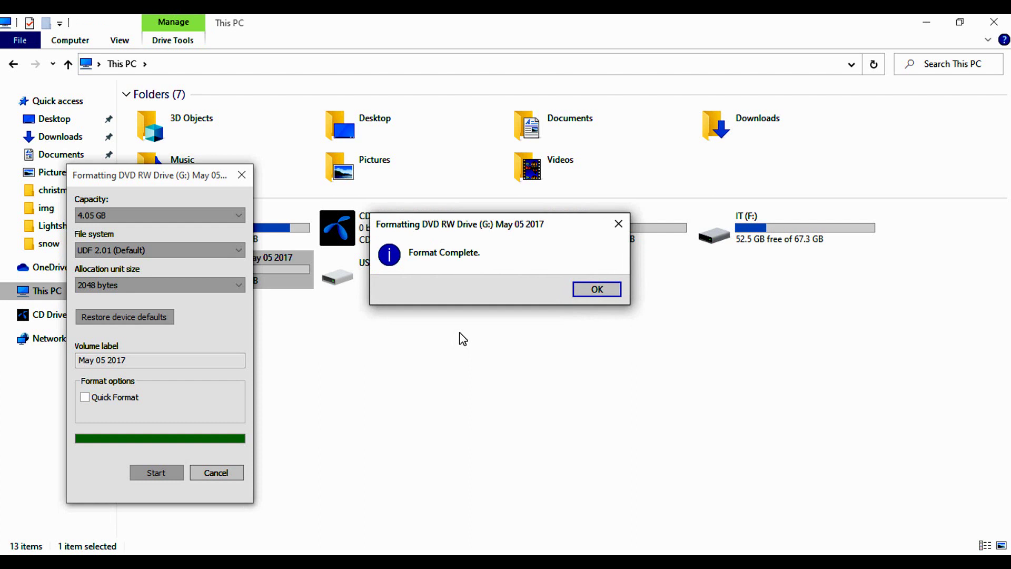
{"action": "left_click", "coordinate": [600, 289]}
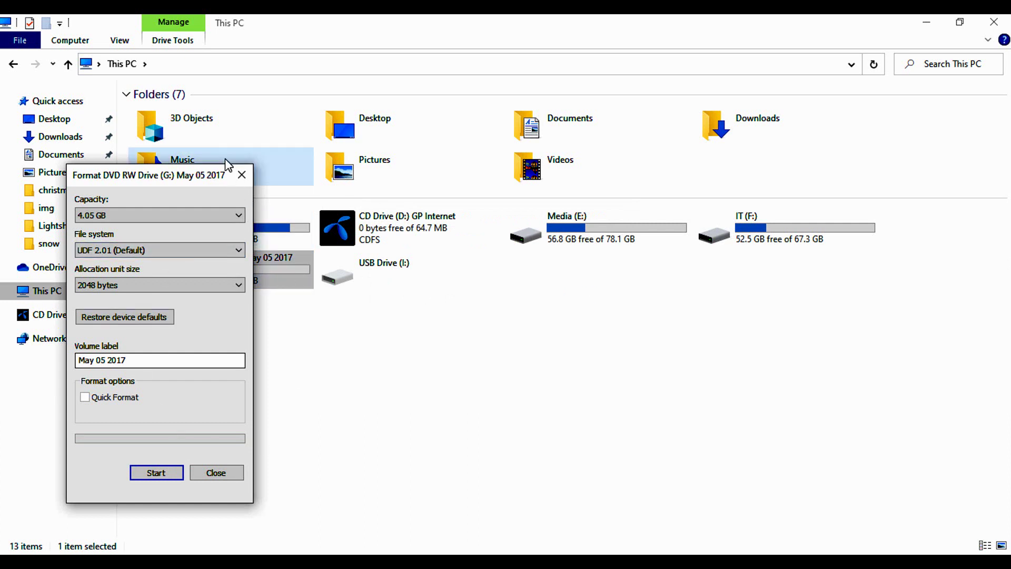
{"action": "left_click", "coordinate": [242, 175]}
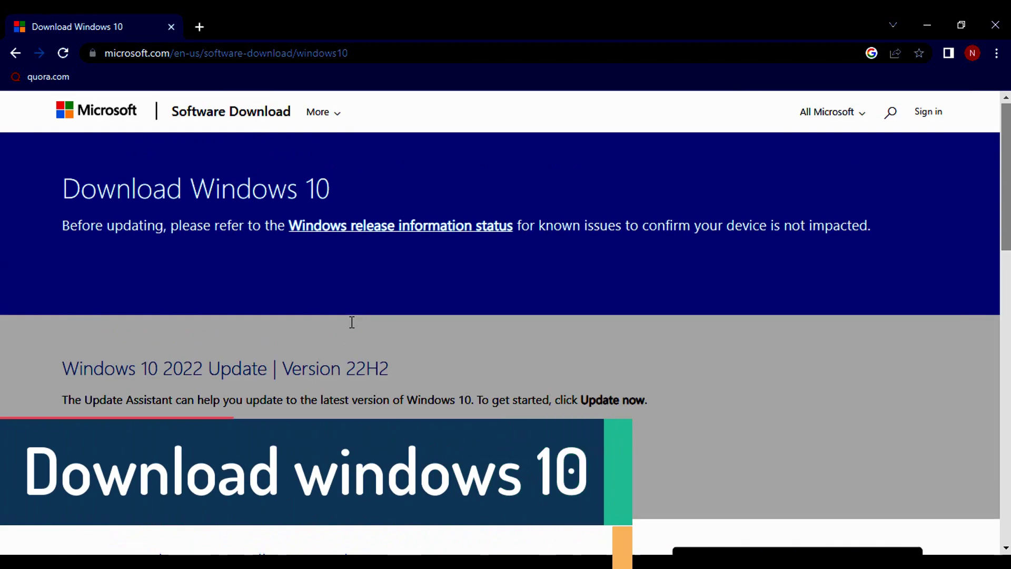
Step: In Chrome, download the Windows 10 media creation tool from the installation media section of Microsoft's page and run it
{"action": "scroll", "coordinate": [351, 321], "scroll_direction": "down", "scroll_amount": 9}
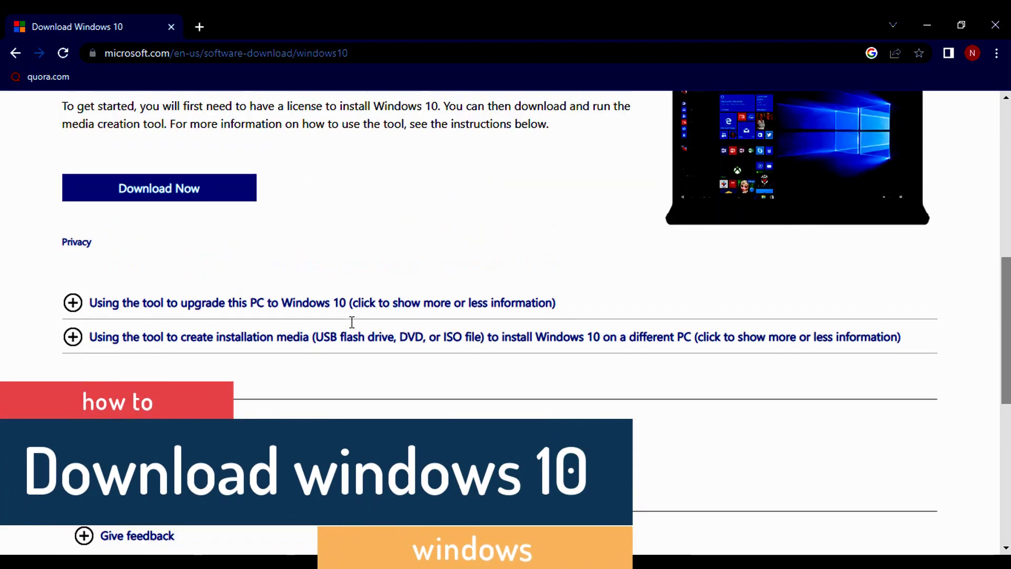
{"action": "scroll", "coordinate": [352, 321], "scroll_direction": "up", "scroll_amount": 3}
{"action": "left_click_drag", "start_coordinate": [75, 218], "coordinate": [322, 220]}
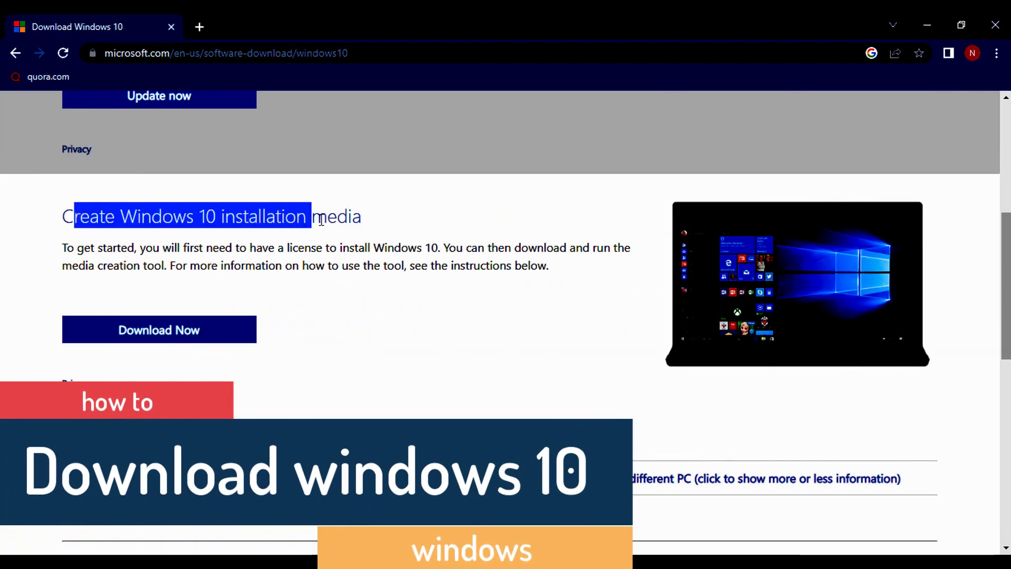
{"action": "left_click", "coordinate": [321, 220]}
{"action": "left_click", "coordinate": [182, 339]}
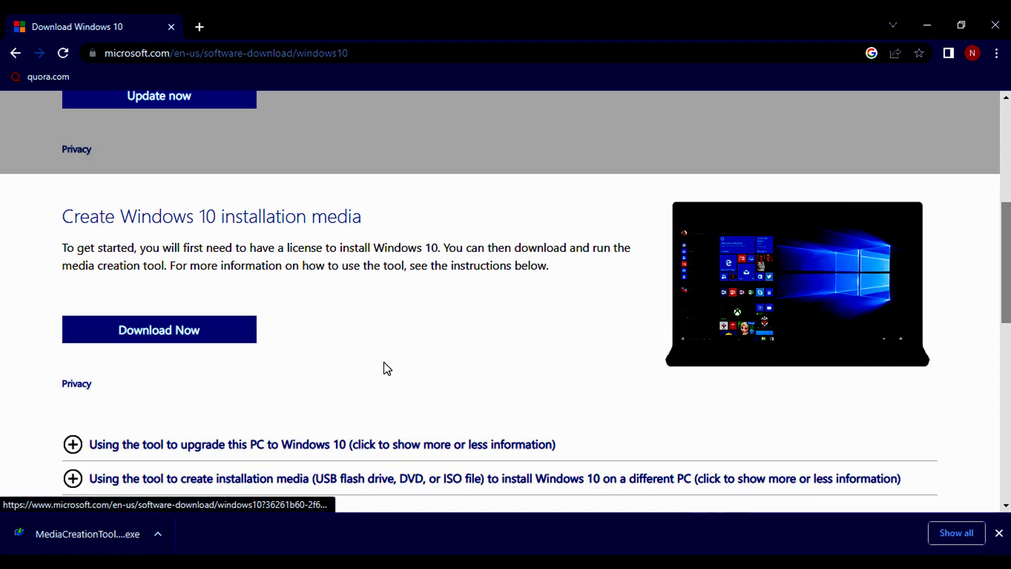
{"action": "left_click", "coordinate": [94, 529]}
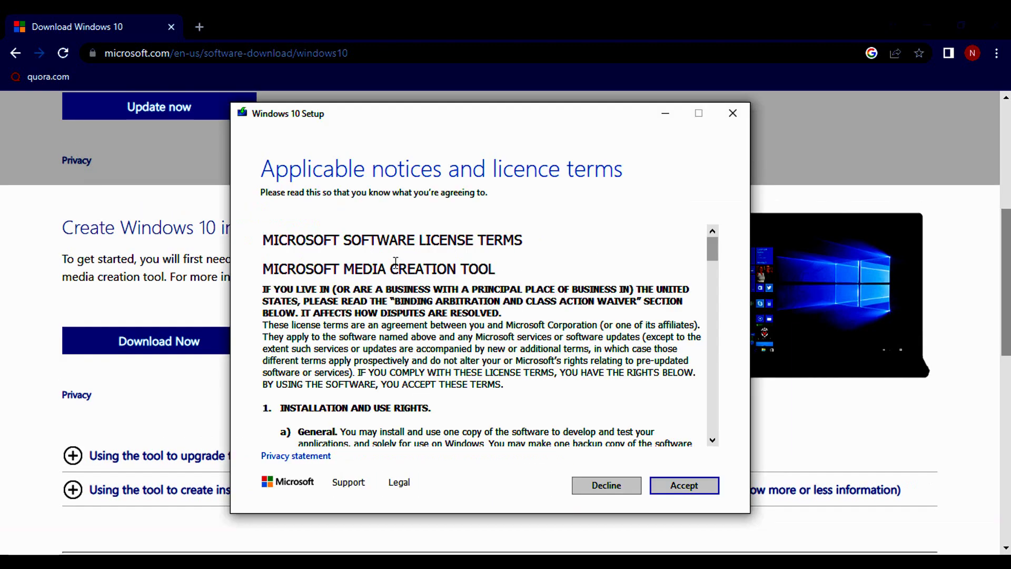
Step: Accept the licence terms in Windows 10 Setup and choose to create installation media (USB flash drive, DVD or ISO file) for another PC
{"action": "left_click_drag", "start_coordinate": [355, 251], "coordinate": [503, 300]}
{"action": "left_click", "coordinate": [503, 301]}
{"action": "scroll", "coordinate": [607, 369], "scroll_direction": "down", "scroll_amount": 4}
{"action": "scroll", "coordinate": [605, 368], "scroll_direction": "up", "scroll_amount": 4}
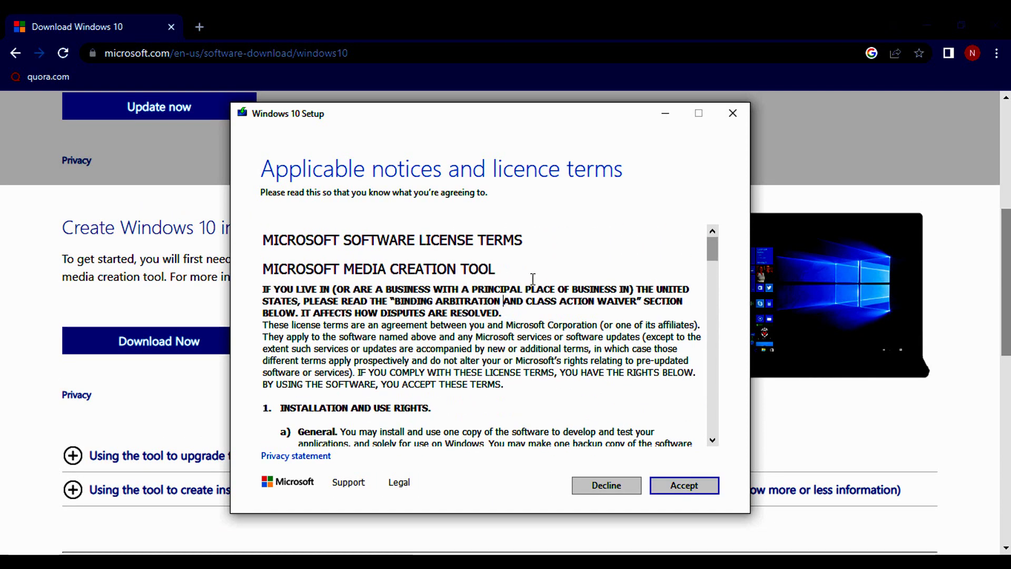
{"action": "left_click", "coordinate": [677, 485]}
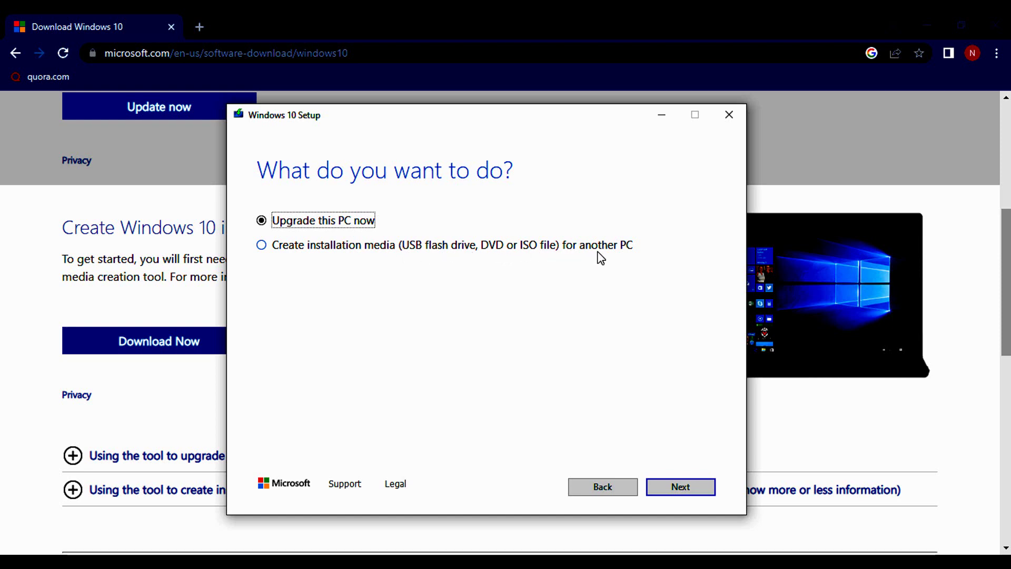
{"action": "left_click", "coordinate": [294, 248]}
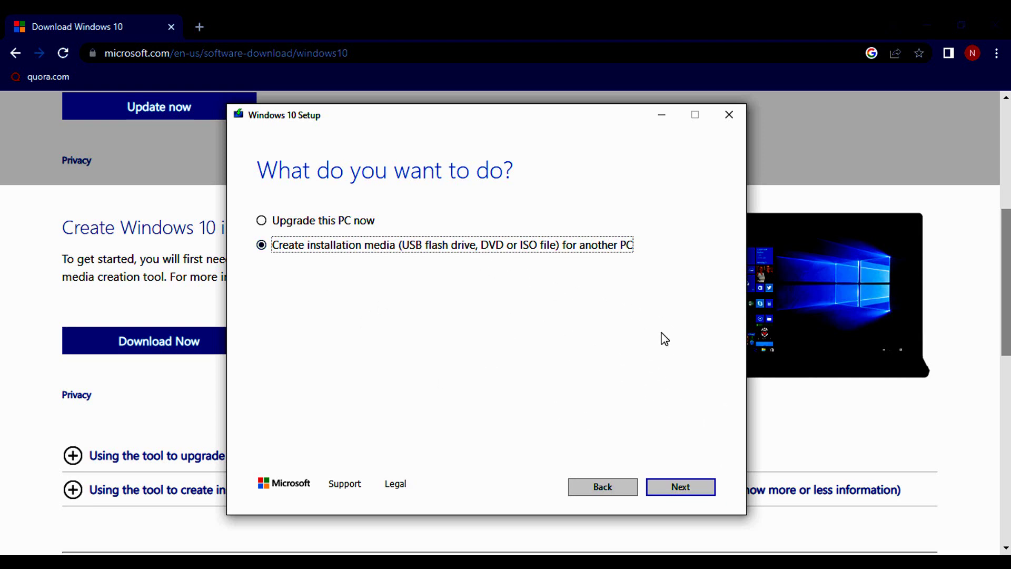
{"action": "left_click", "coordinate": [693, 490]}
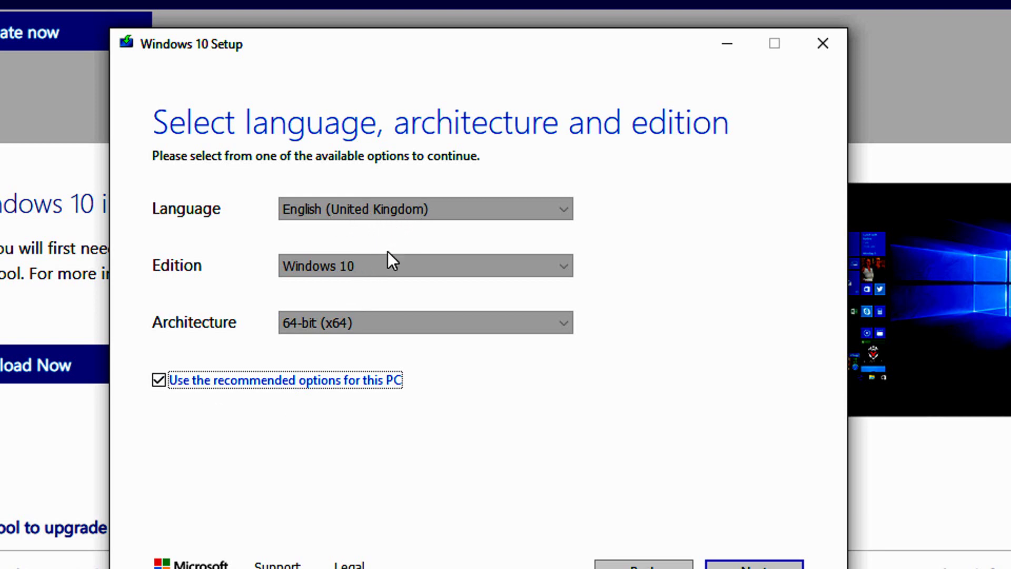
Step: Turn off the recommended options and continue with language English (United States), edition Windows 10 and architecture 64-bit (x64)
{"action": "left_click", "coordinate": [160, 380]}
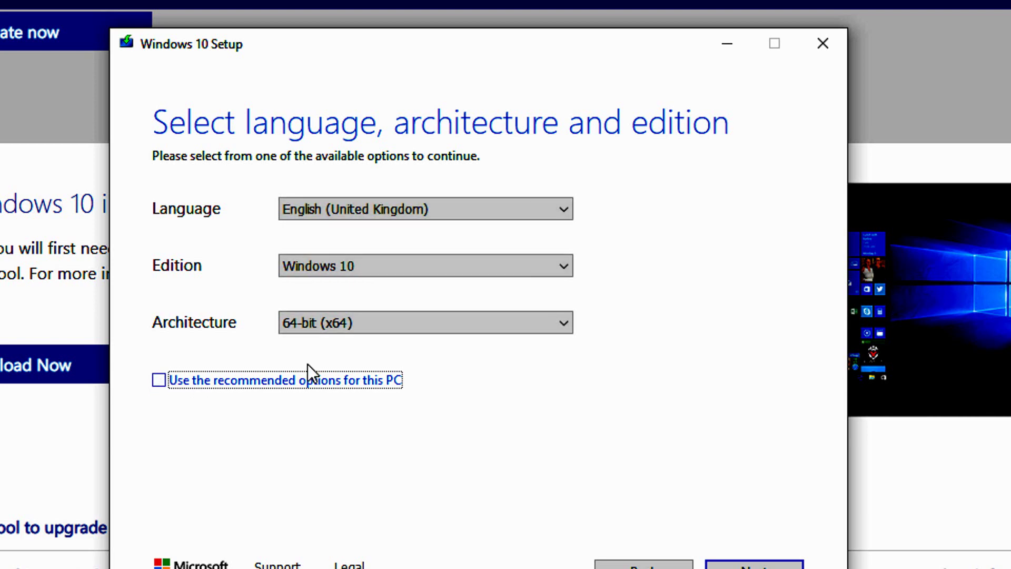
{"action": "left_click", "coordinate": [413, 214]}
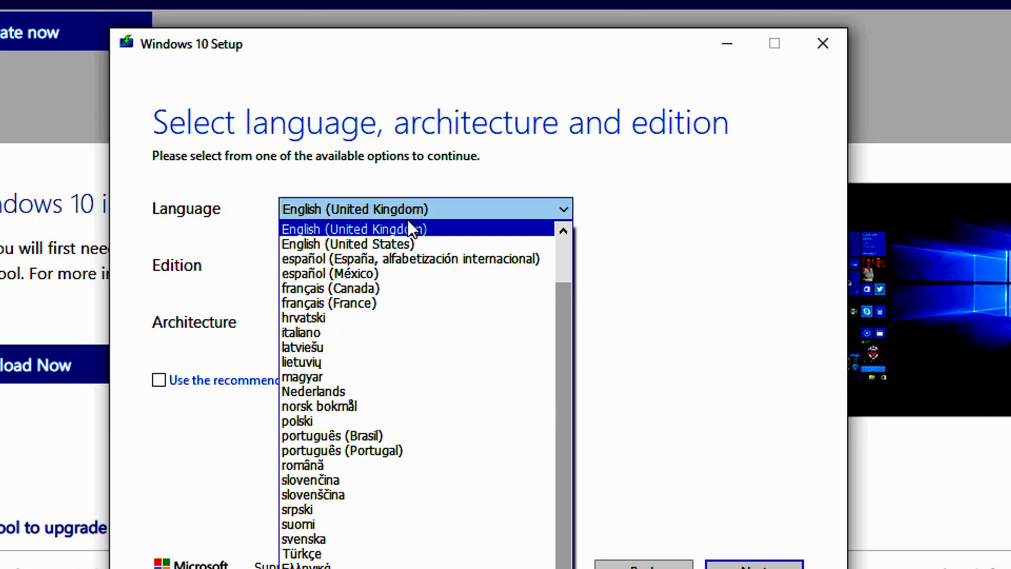
{"action": "left_click", "coordinate": [379, 241]}
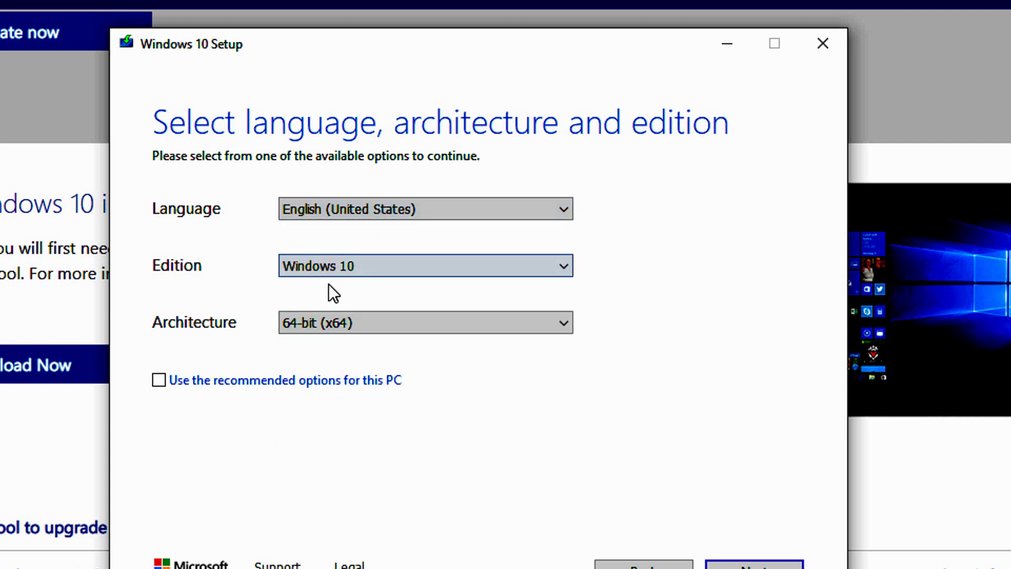
{"action": "left_click", "coordinate": [369, 267]}
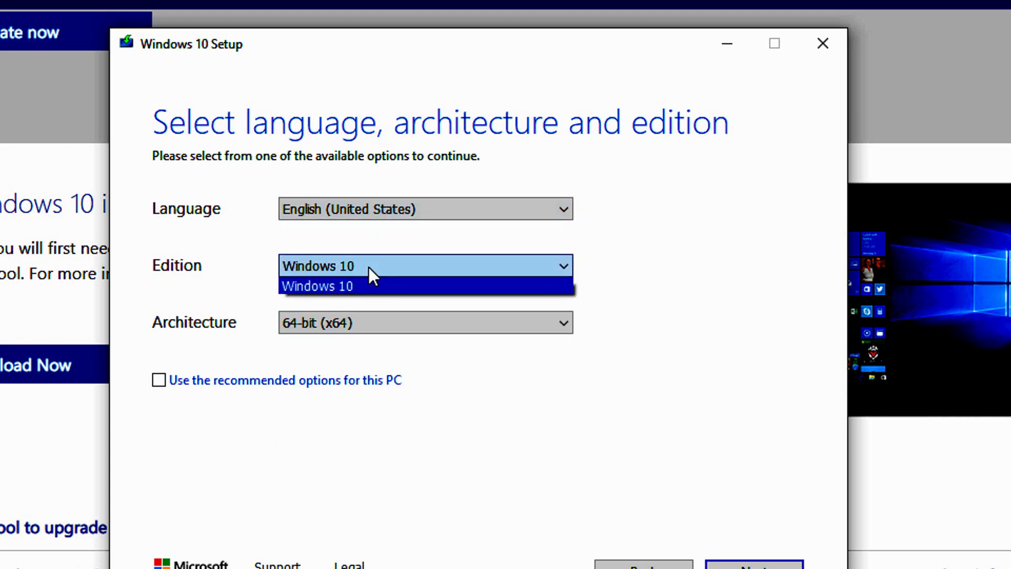
{"action": "left_click", "coordinate": [345, 286]}
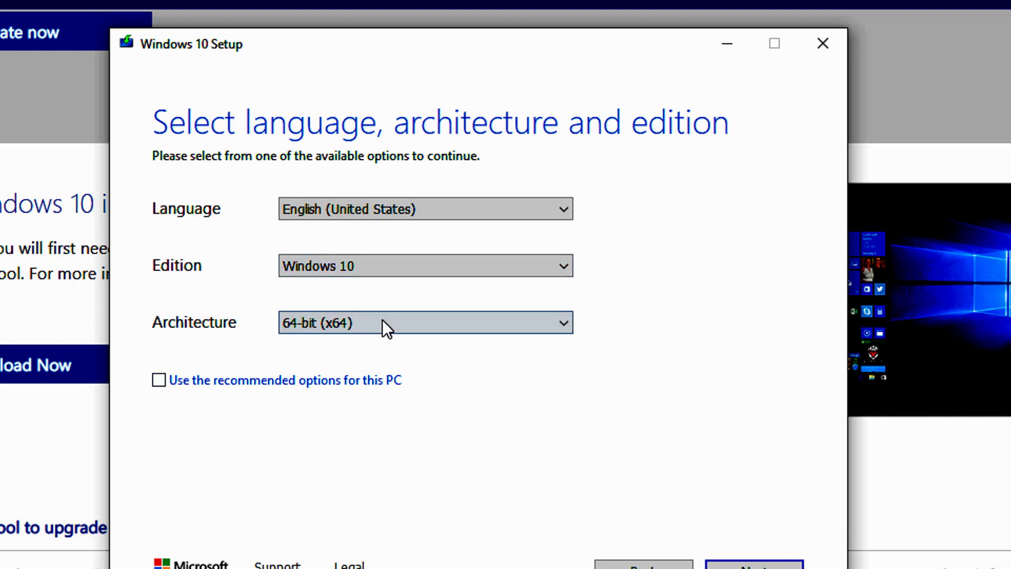
{"action": "left_click", "coordinate": [399, 325]}
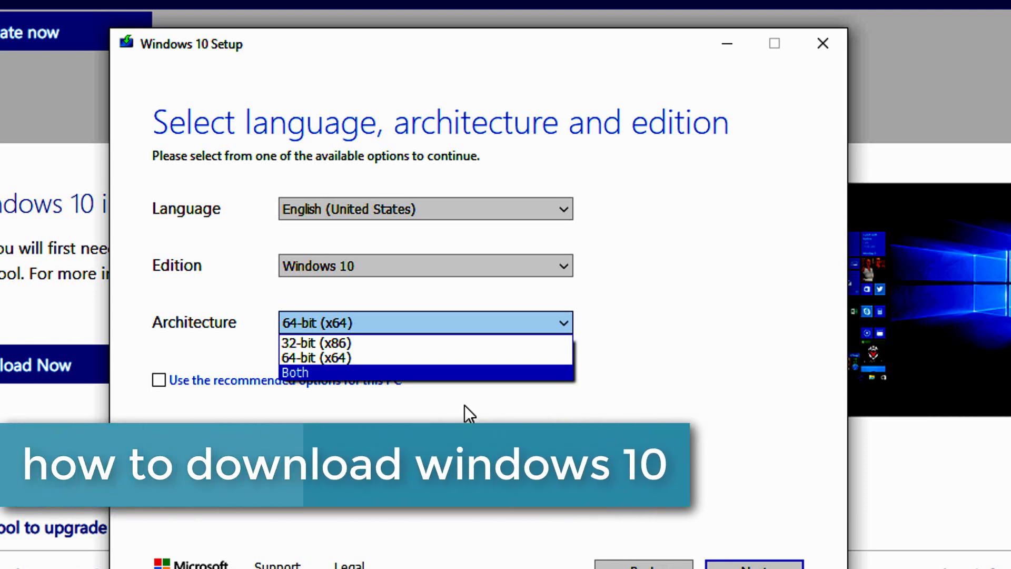
{"action": "left_click", "coordinate": [465, 406]}
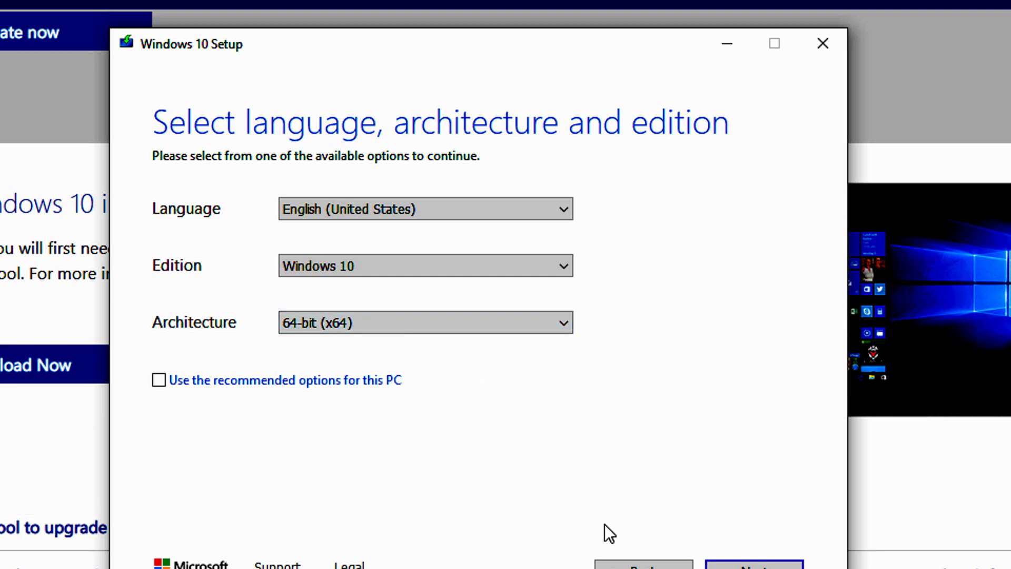
{"action": "left_click", "coordinate": [754, 565]}
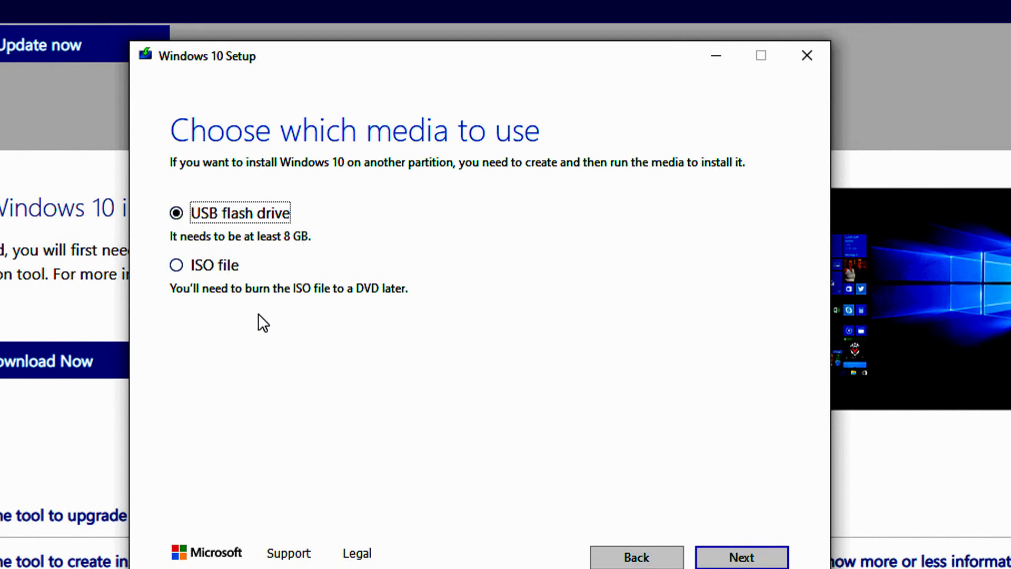
Step: Choose ISO file as the installation media and save it under the name Windows on DVD RW Drive (G:)
{"action": "left_click", "coordinate": [173, 266]}
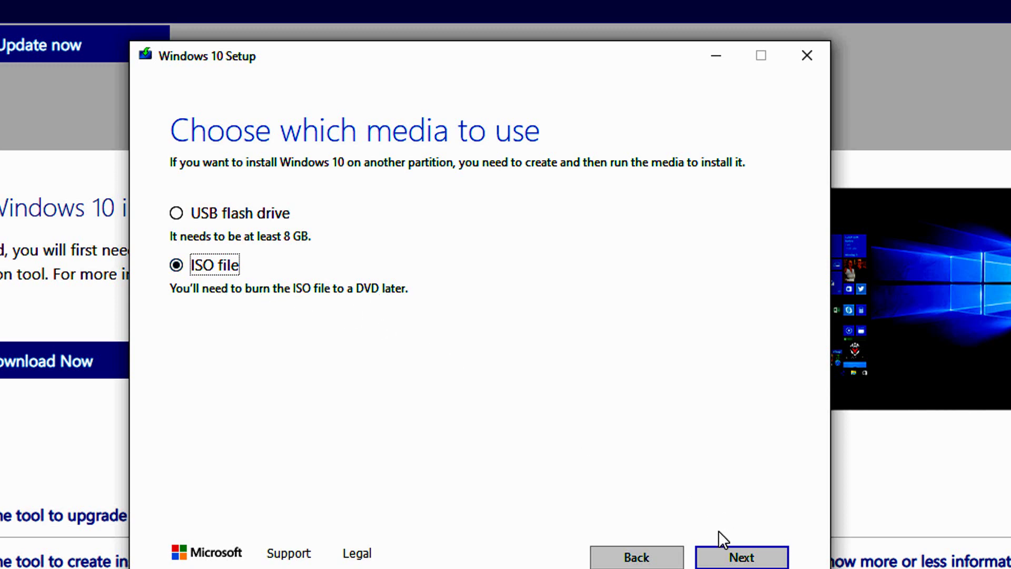
{"action": "left_click", "coordinate": [752, 558]}
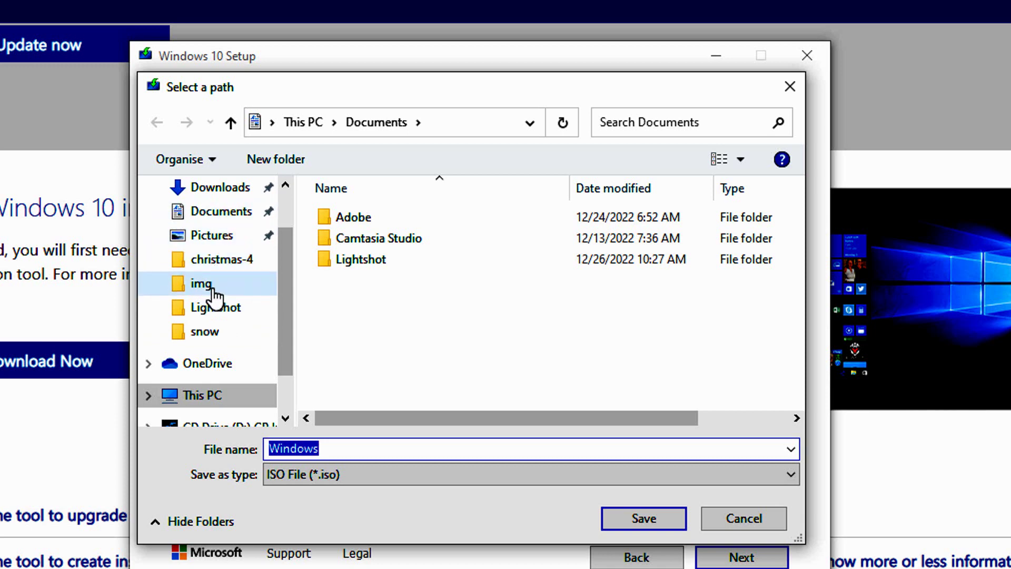
{"action": "scroll", "coordinate": [214, 295], "scroll_direction": "down", "scroll_amount": 1}
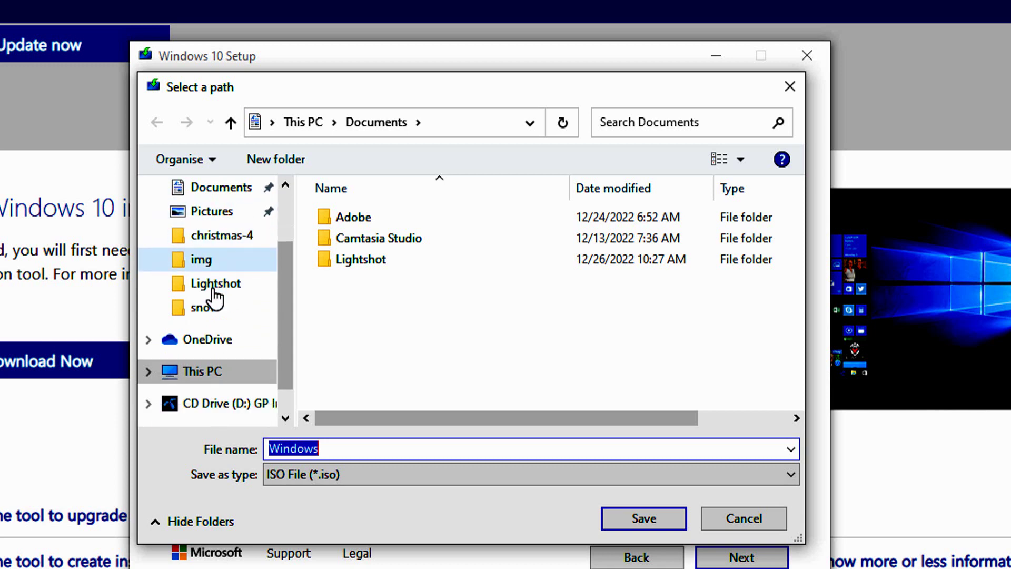
{"action": "left_click", "coordinate": [217, 376]}
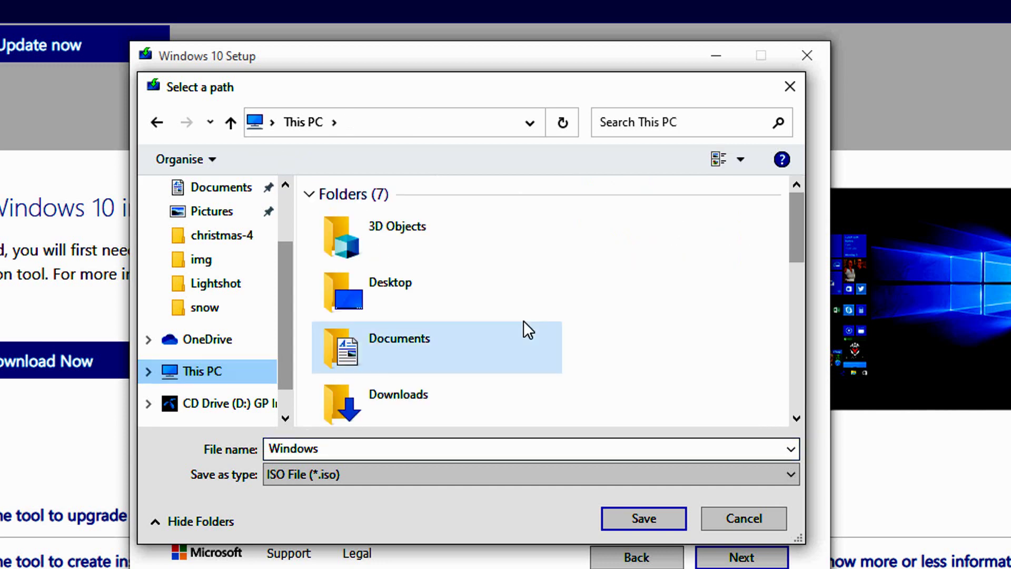
{"action": "scroll", "coordinate": [527, 331], "scroll_direction": "down", "scroll_amount": 5}
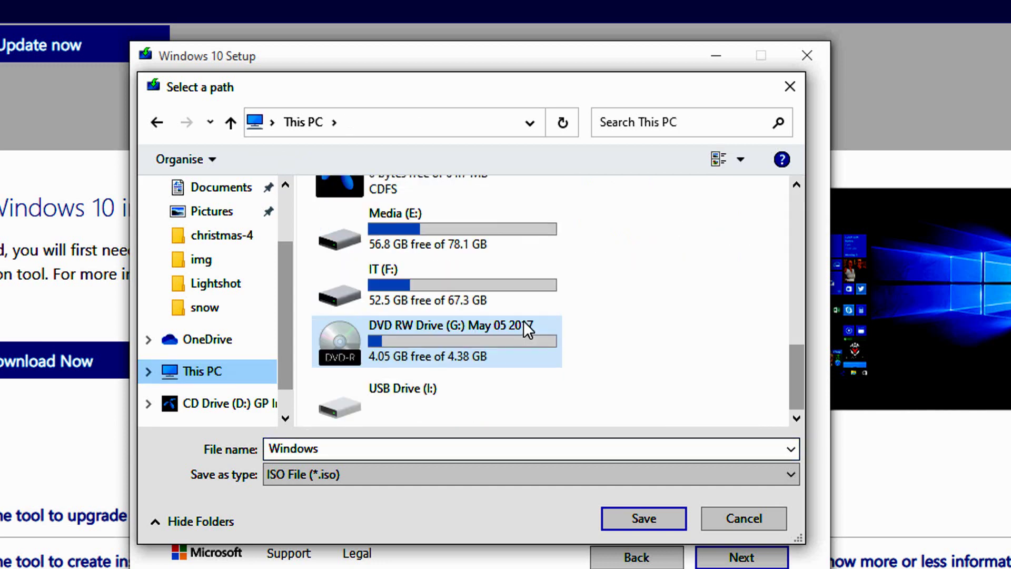
{"action": "left_click", "coordinate": [440, 346]}
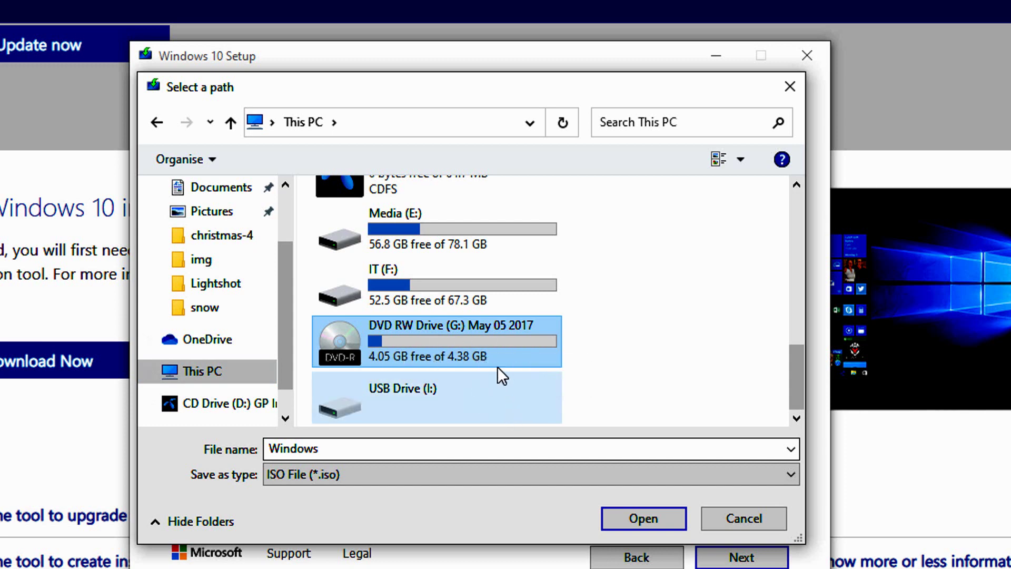
{"action": "left_click", "coordinate": [640, 522]}
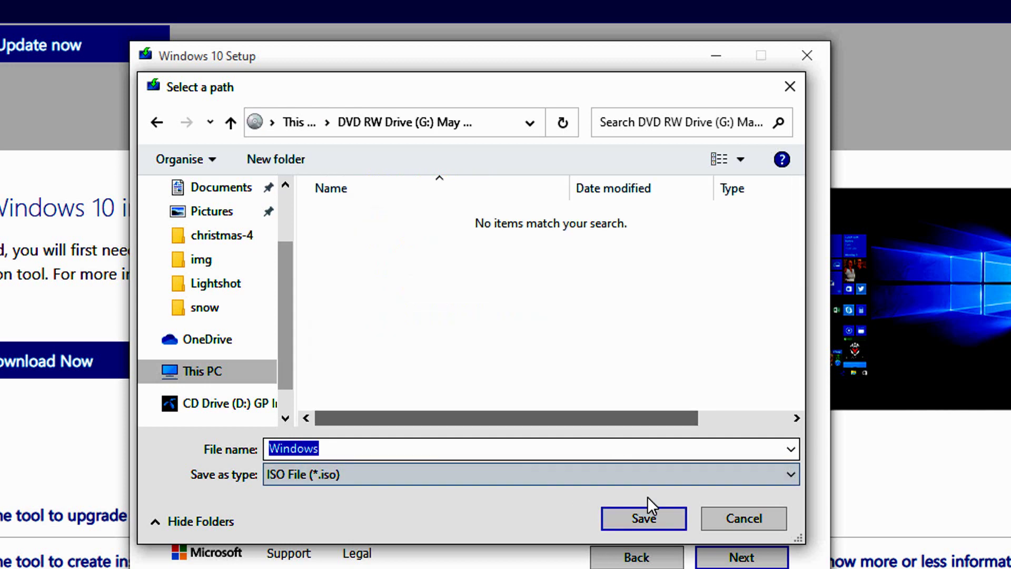
{"action": "left_click", "coordinate": [645, 519]}
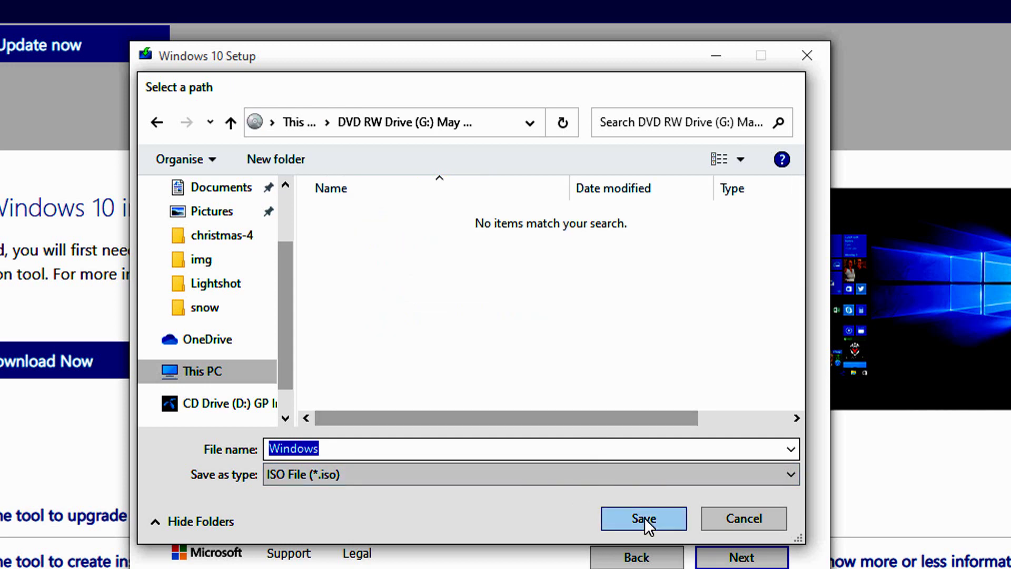